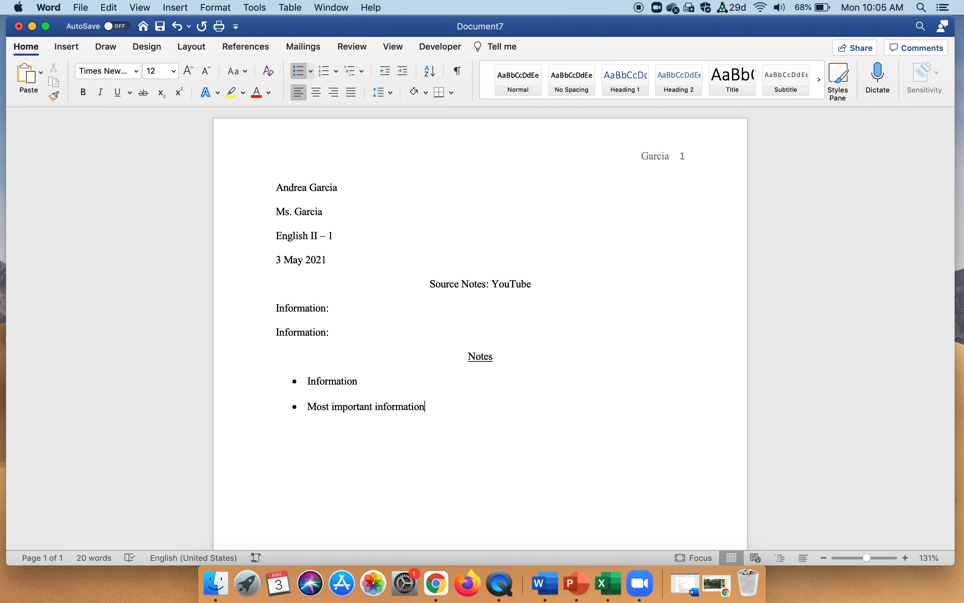
Step: Add a centered, underlined heading "Direct Quotes" below the Notes bullet list
{"action": "left_click", "coordinate": [300, 76]}
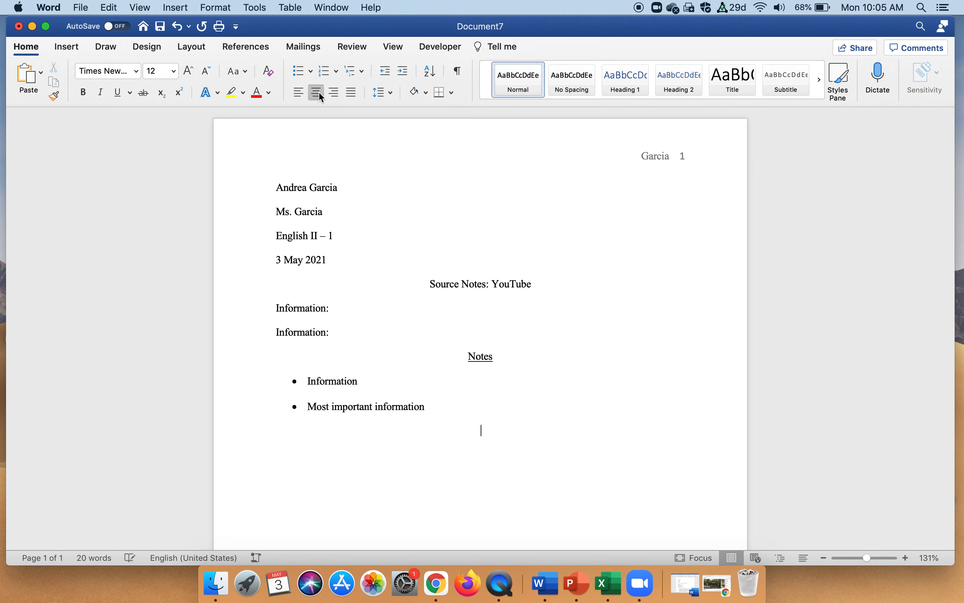
{"action": "left_click", "coordinate": [120, 92]}
{"action": "type", "text": "Direct"}
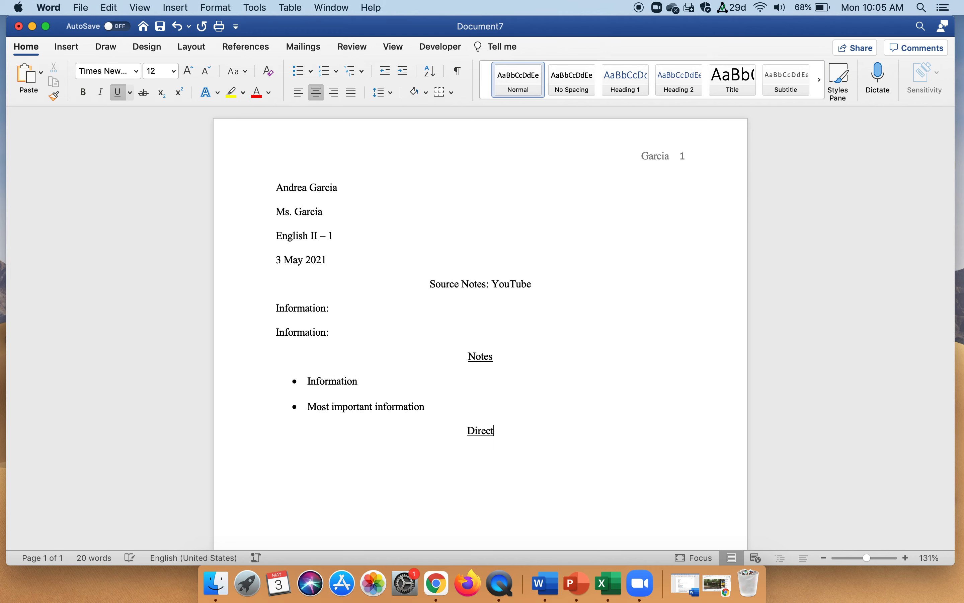
{"action": "type", "text": " Quotes"}
{"action": "left_click", "coordinate": [118, 92]}
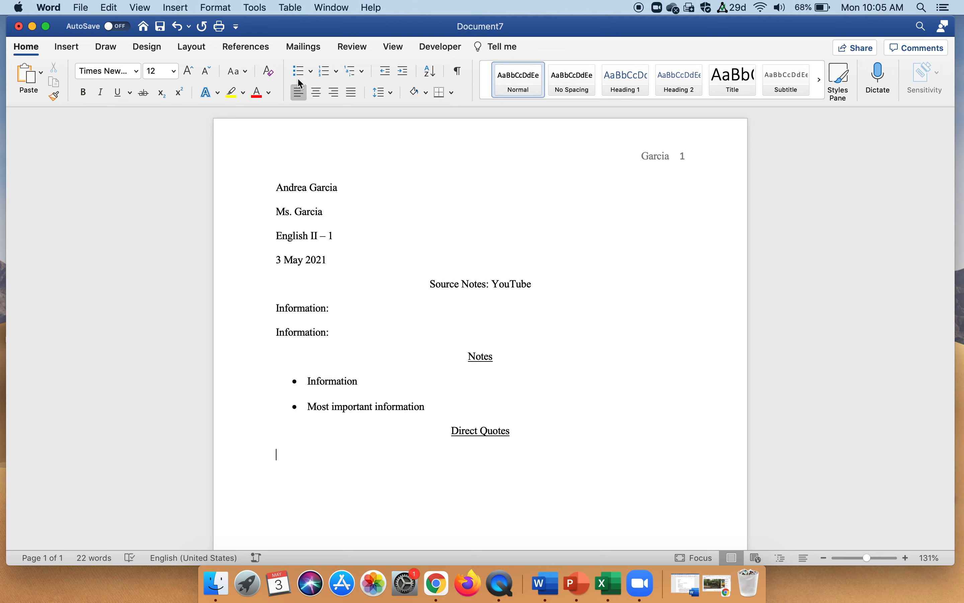
Step: Create a left-aligned bulleted list under the Direct Quotes heading with two items reading "Direct quotes"
{"action": "type", "text": "Di"}
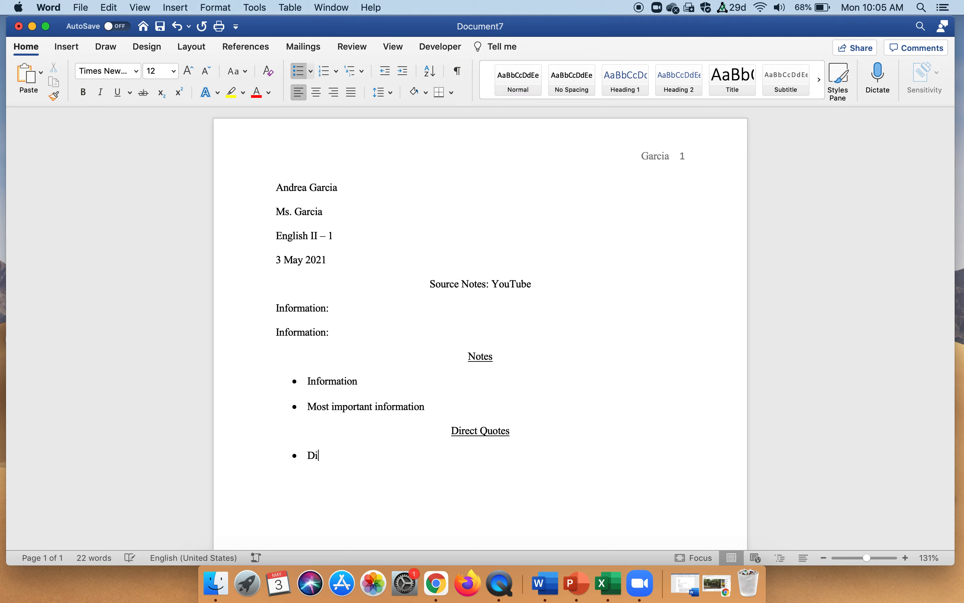
{"action": "type", "text": "rect quotes"}
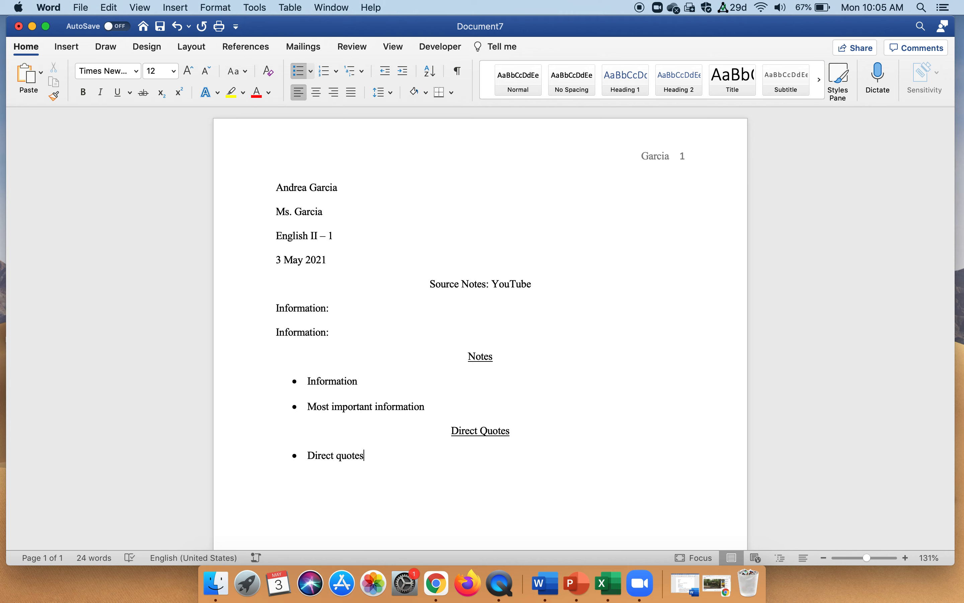
{"action": "type", "text": "Direct quotes"}
Step: End the bulleted list and add a centered, underlined heading "Works Cited Entry", followed by an empty line without underline
{"action": "left_click", "coordinate": [298, 72]}
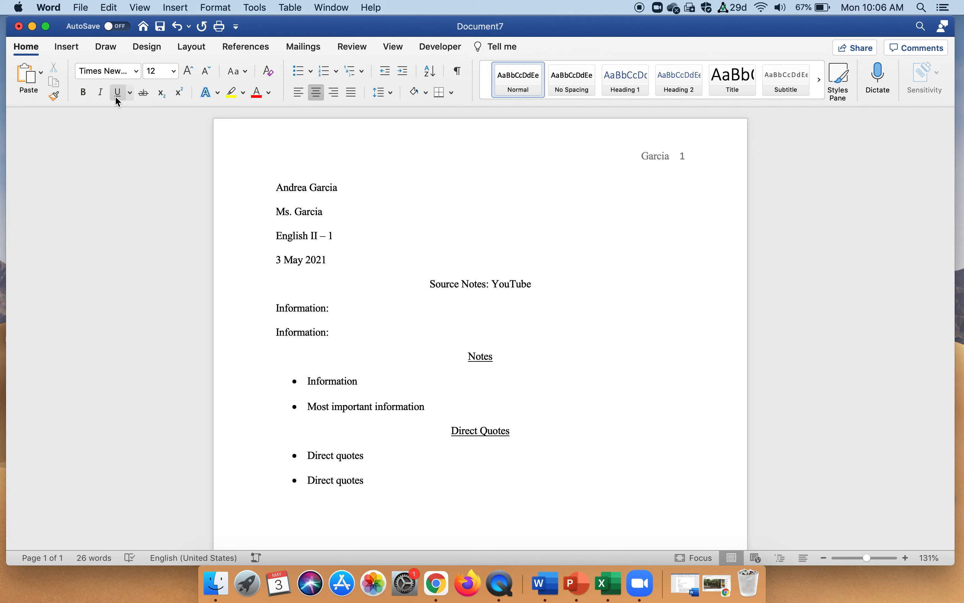
{"action": "type", "text": "Works Cited Entry"}
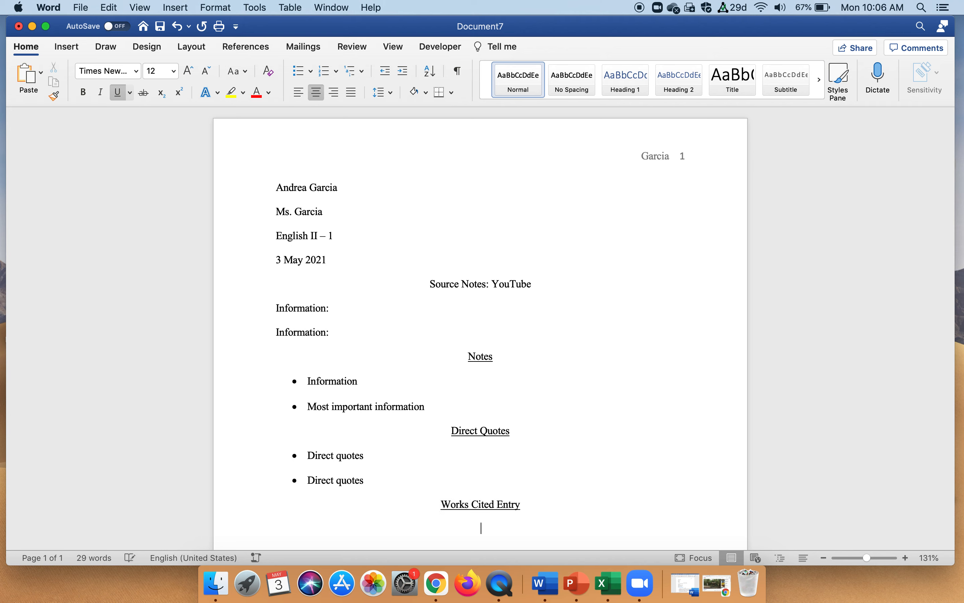
{"action": "key", "text": "Return"}
{"action": "type", "text": "Works"}
{"action": "key", "text": "BackSpace"}
{"action": "key", "text": "BackSpace"}
{"action": "key", "text": "BackSpace"}
{"action": "key", "text": "BackSpace"}
{"action": "key", "text": "BackSpace"}
{"action": "key", "text": "BackSpace"}
{"action": "left_click", "coordinate": [116, 94]}
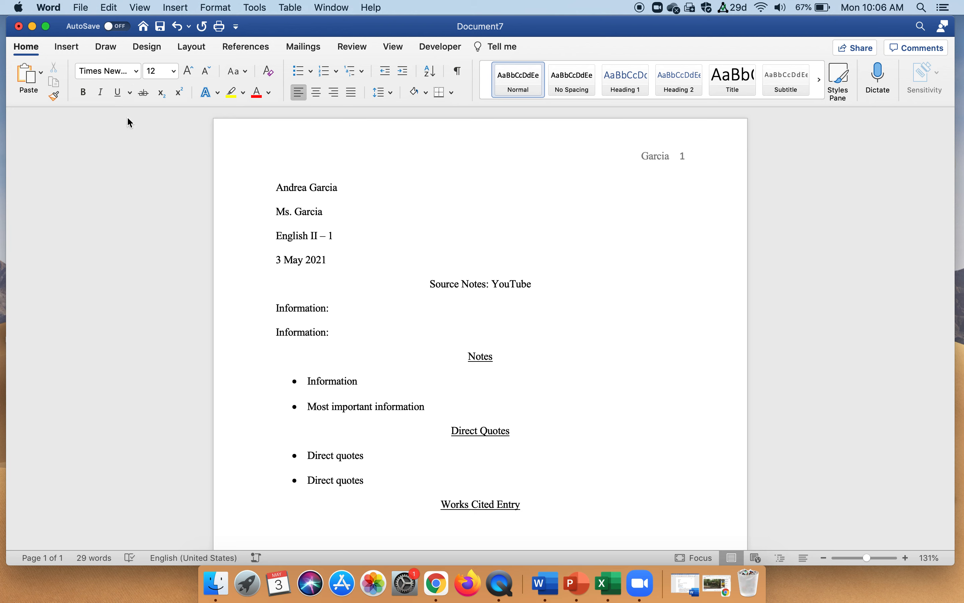
Step: Enter "Works cited entry" left-aligned under its heading, followed by filler text long enough to wrap onto a second line
{"action": "type", "text": "Works cited entry kajdfoahidfoadnfioadnfioadnfoaidnfdionf"}
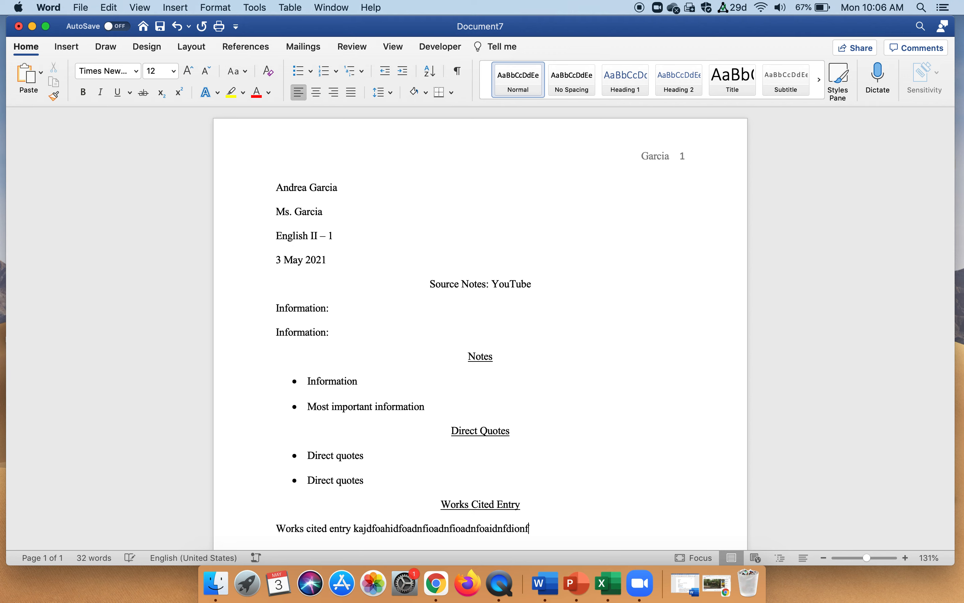
{"action": "type", "text": "aidfoadinfioadfhioadfhaidfhaidfhaoidfhiadhfoi"}
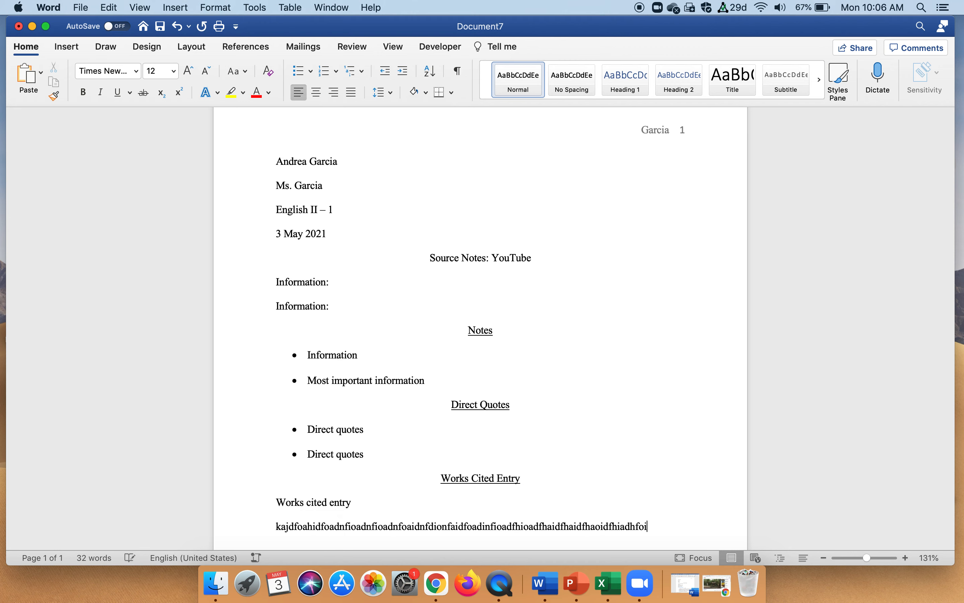
{"action": "key", "text": "BackSpace"}
{"action": "key", "text": "BackSpace"}
{"action": "key", "text": "BackSpace"}
{"action": "key", "text": "BackSpace"}
{"action": "key", "text": "BackSpace"}
{"action": "key", "text": "BackSpace"}
{"action": "key", "text": "BackSpace"}
{"action": "key", "text": "BackSpace"}
{"action": "key", "text": "BackSpace"}
{"action": "key", "text": "BackSpace"}
{"action": "key", "text": "BackSpace"}
{"action": "key", "text": "BackSpace"}
{"action": "key", "text": "BackSpace"}
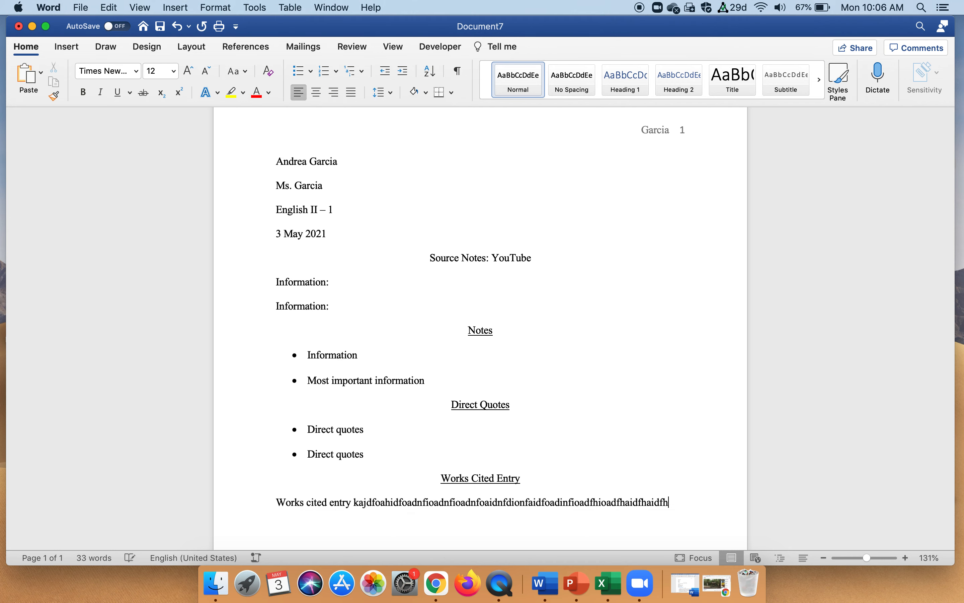
{"action": "type", "text": "oidnaodfndifnadonfaoidfn"}
Step: Apply a 0.5" hanging indent to the two-line works cited entry
{"action": "left_click_drag", "start_coordinate": [390, 527], "coordinate": [285, 512]}
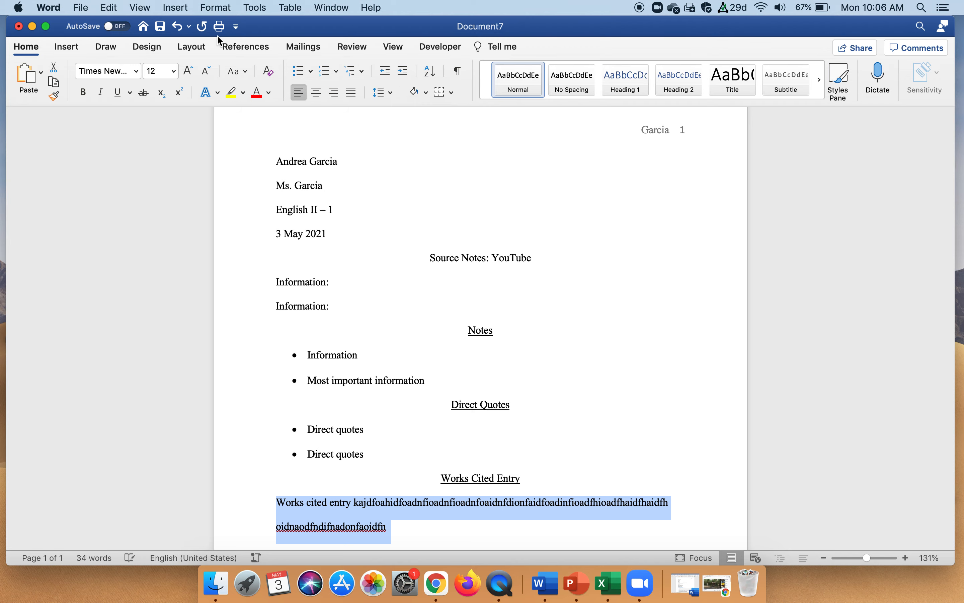
{"action": "left_click", "coordinate": [216, 9]}
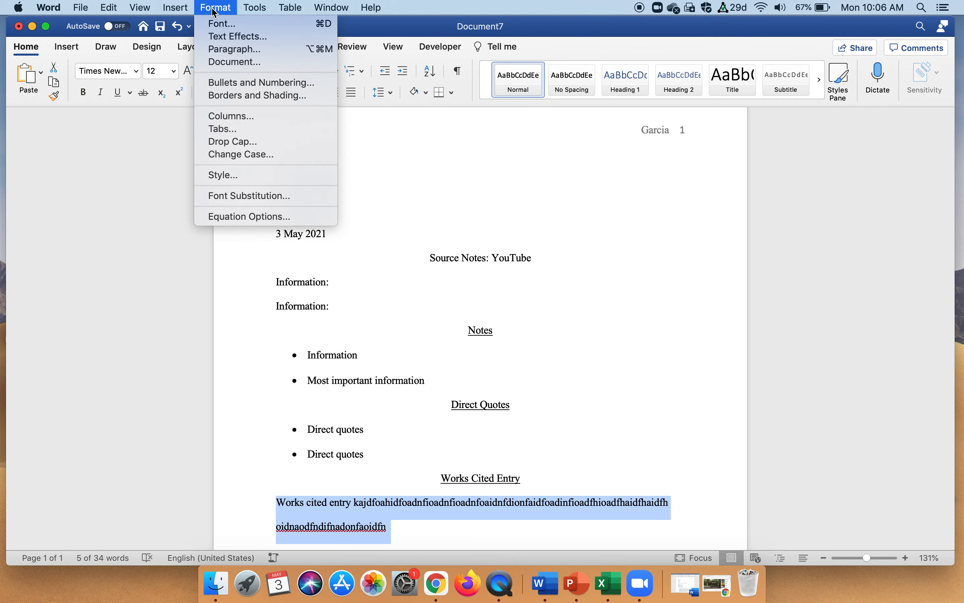
{"action": "left_click", "coordinate": [223, 50]}
{"action": "left_click", "coordinate": [554, 214]}
{"action": "left_click", "coordinate": [543, 239]}
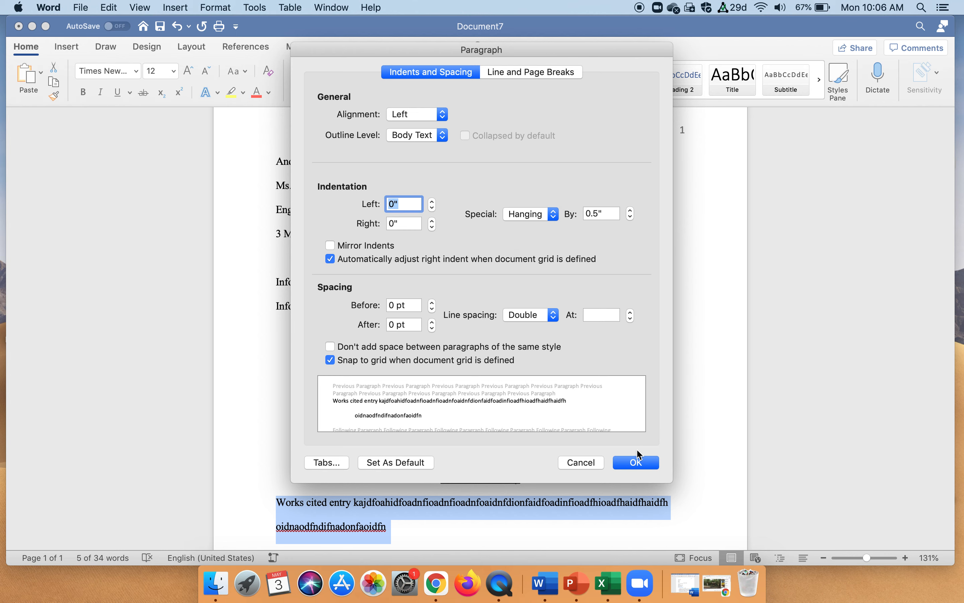
{"action": "left_click", "coordinate": [636, 461]}
{"action": "scroll", "coordinate": [633, 442], "scroll_direction": "down", "scroll_amount": 2}
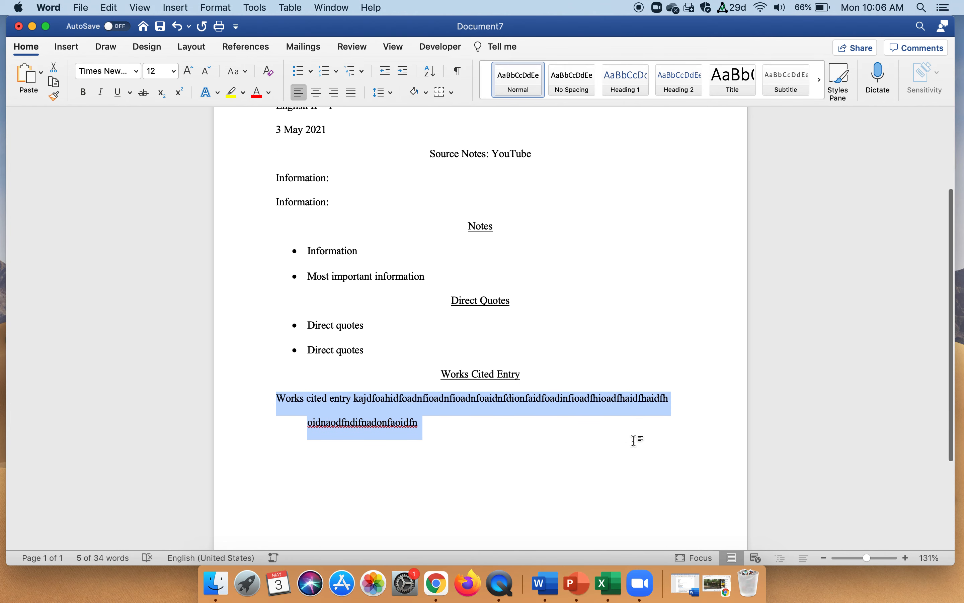
{"action": "left_click", "coordinate": [439, 415]}
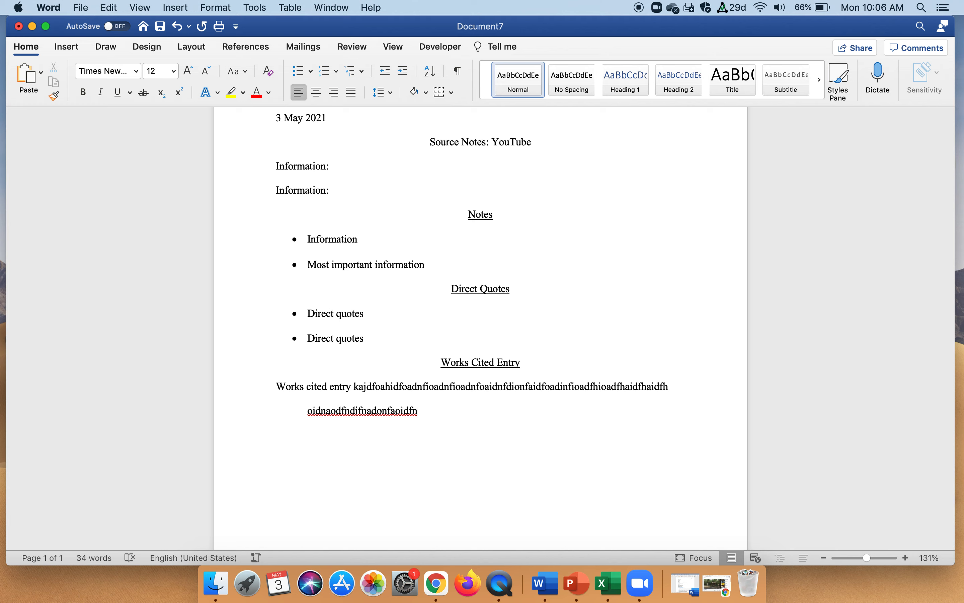
Step: Insert a page break after the works cited entry to start a new page
{"action": "key", "text": "Return"}
{"action": "left_click", "coordinate": [192, 47]}
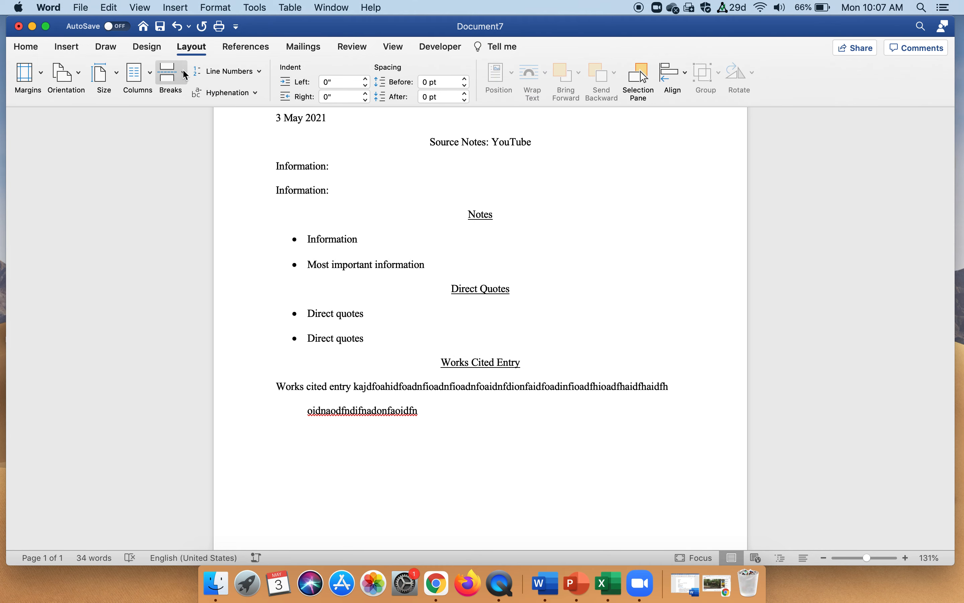
{"action": "left_click", "coordinate": [184, 72]}
{"action": "left_click", "coordinate": [189, 134]}
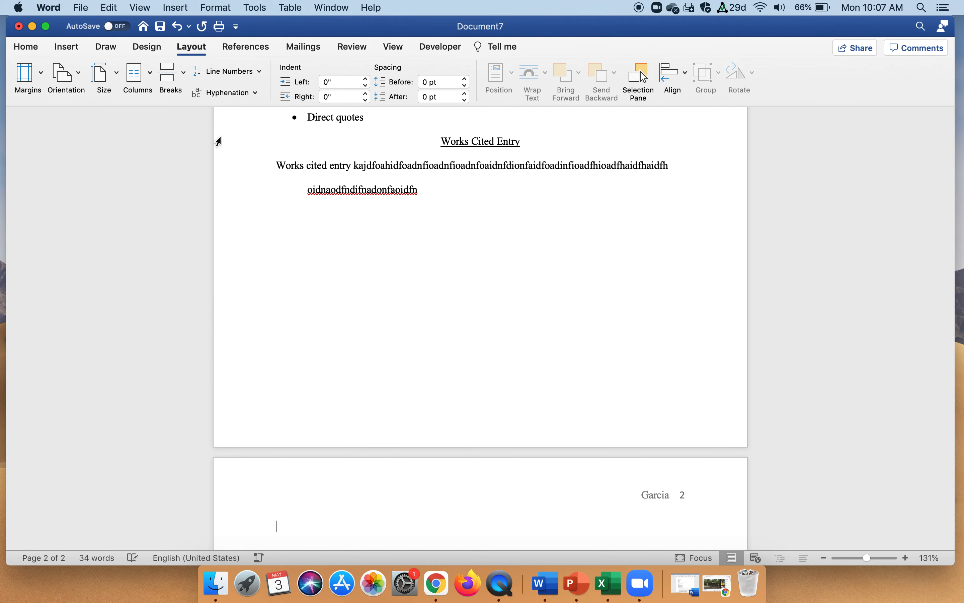
Step: Add the centered title "Source Notes: Online Database" at the start of the second page
{"action": "left_click", "coordinate": [25, 47]}
{"action": "left_click", "coordinate": [316, 94]}
{"action": "type", "text": "Source Notes: Online Da"}
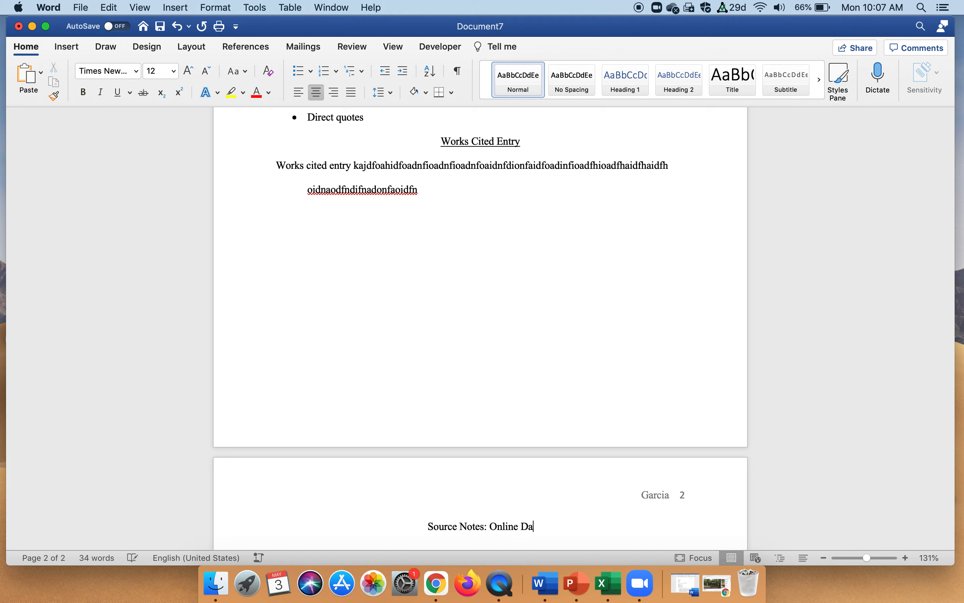
{"action": "type", "text": "tabase"}
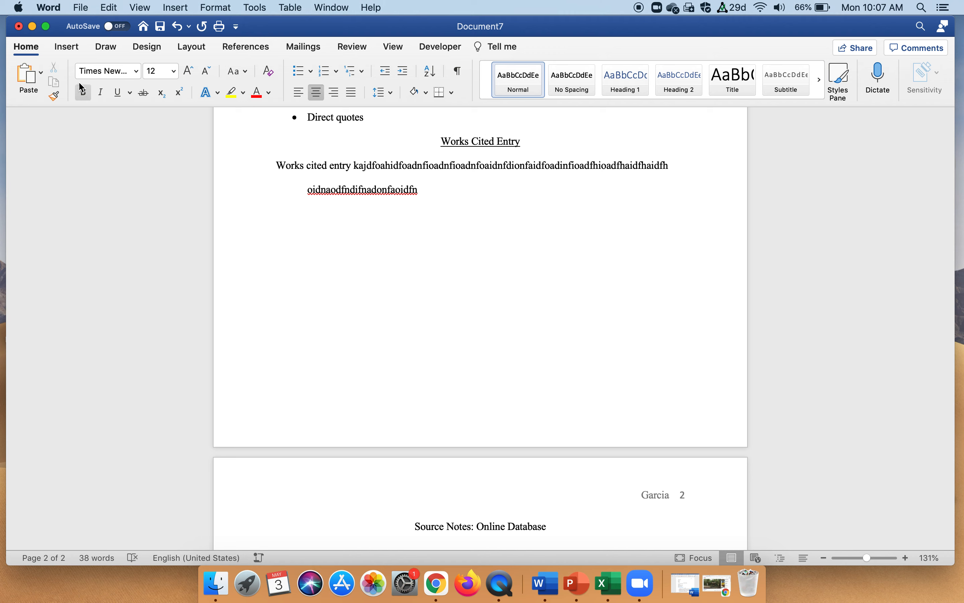
Step: Switch to Chrome and look over the three sources: the YouTube video, the History Hit article and the Gale Academic OneFile article
{"action": "left_click", "coordinate": [33, 27]}
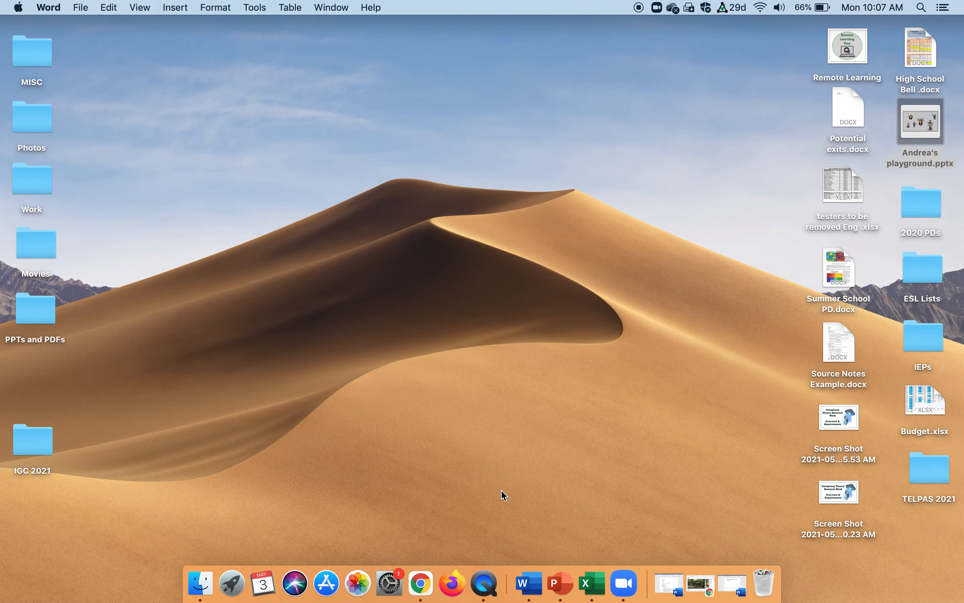
{"action": "left_click", "coordinate": [698, 590]}
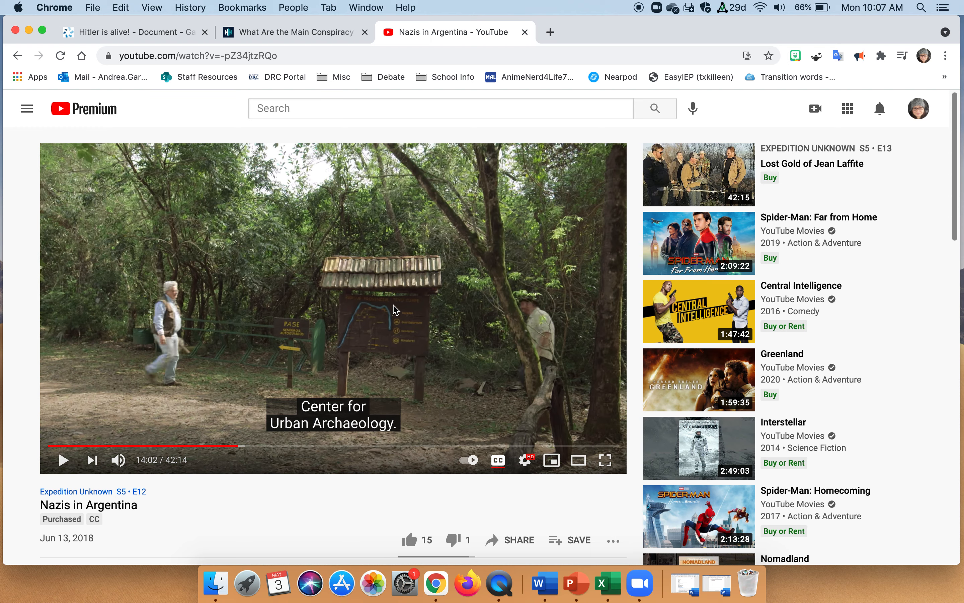
{"action": "scroll", "coordinate": [235, 490], "scroll_direction": "down", "scroll_amount": 3}
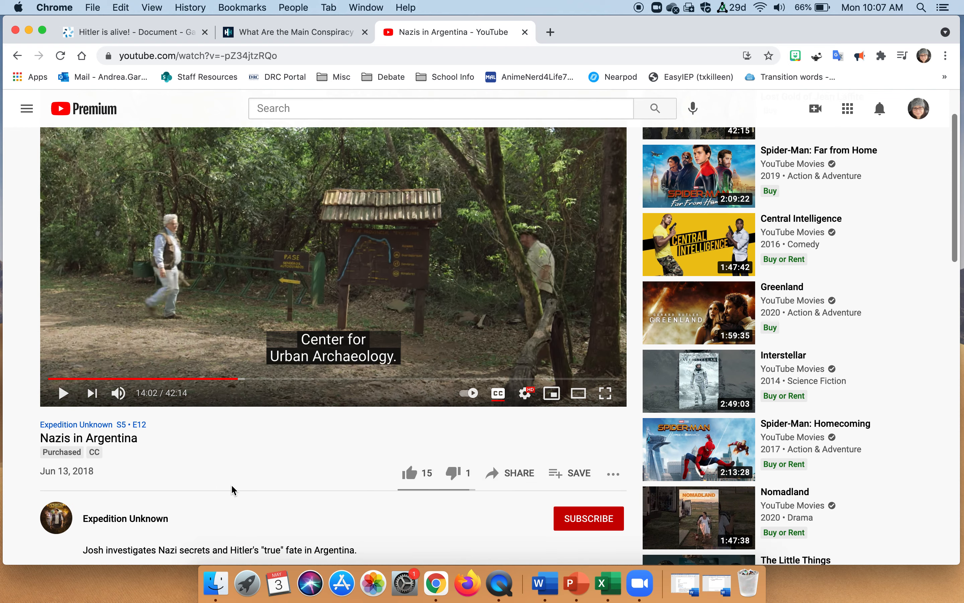
{"action": "scroll", "coordinate": [234, 490], "scroll_direction": "down", "scroll_amount": 2}
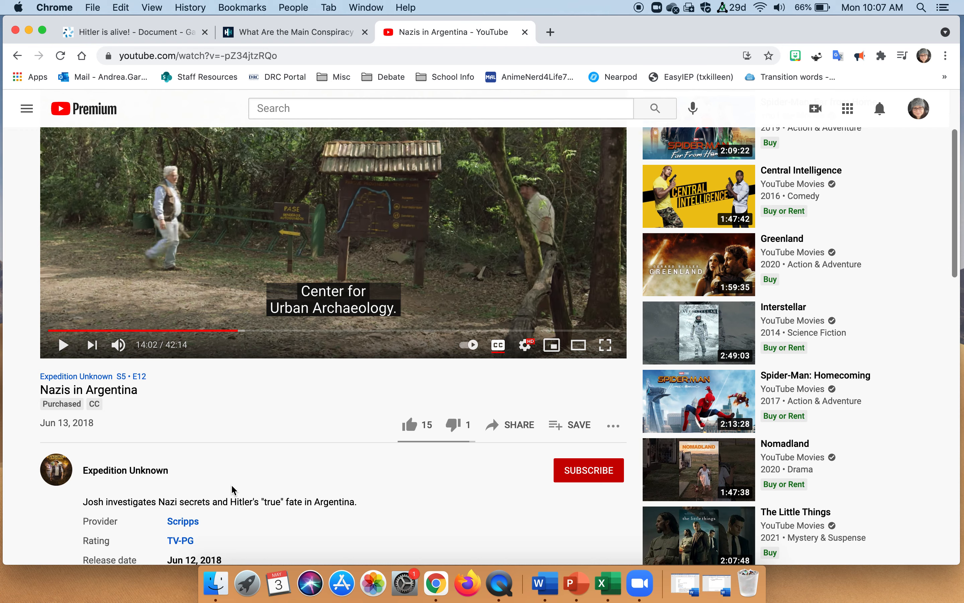
{"action": "scroll", "coordinate": [234, 490], "scroll_direction": "up", "scroll_amount": 5}
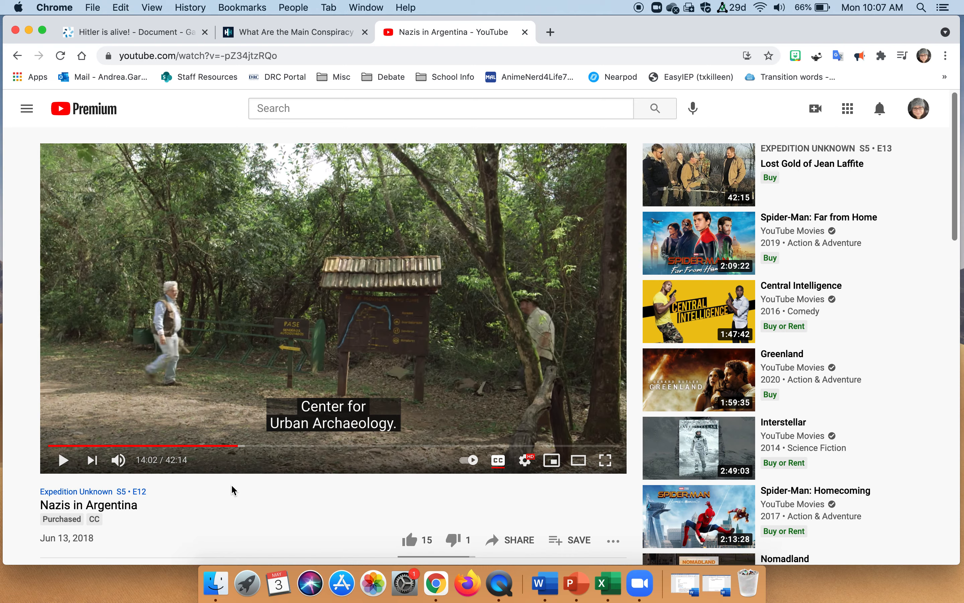
{"action": "left_click", "coordinate": [286, 32]}
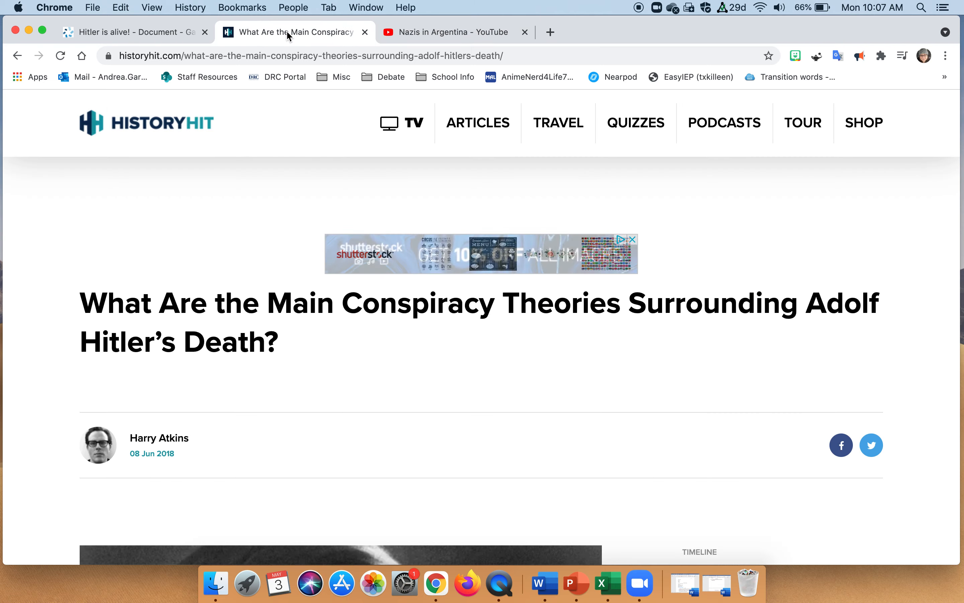
{"action": "scroll", "coordinate": [291, 239], "scroll_direction": "down", "scroll_amount": 15}
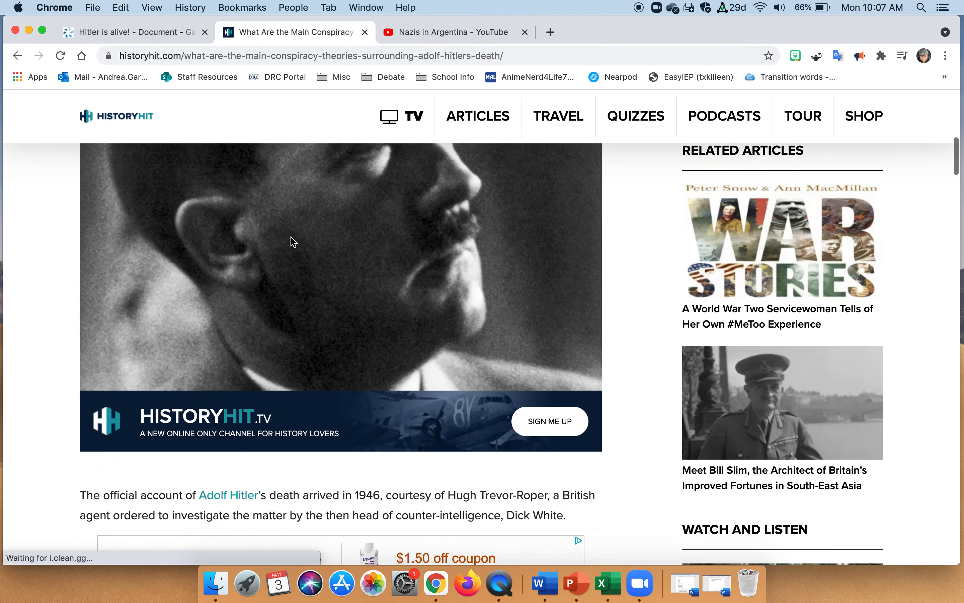
{"action": "scroll", "coordinate": [293, 241], "scroll_direction": "down", "scroll_amount": 14}
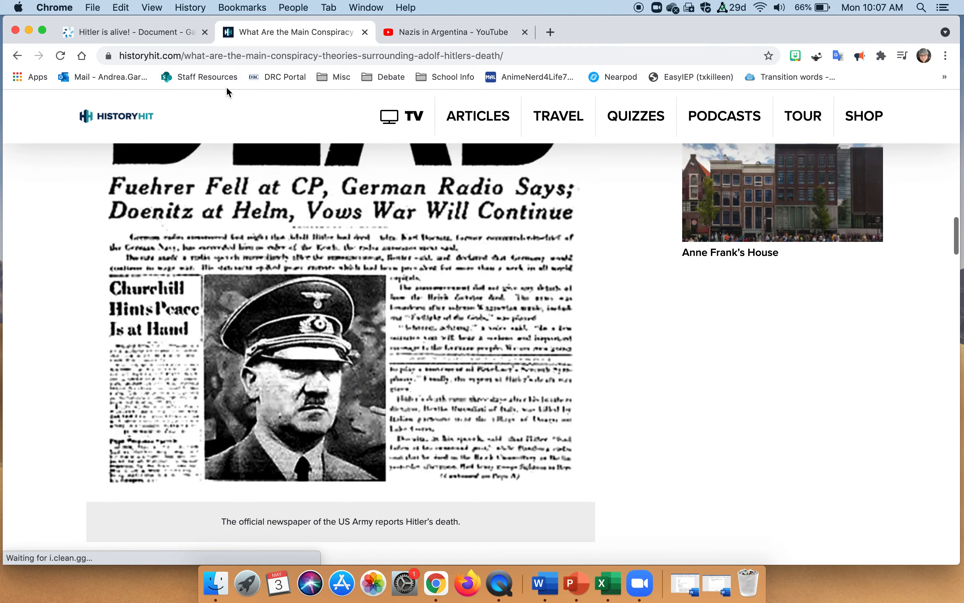
{"action": "left_click", "coordinate": [154, 34]}
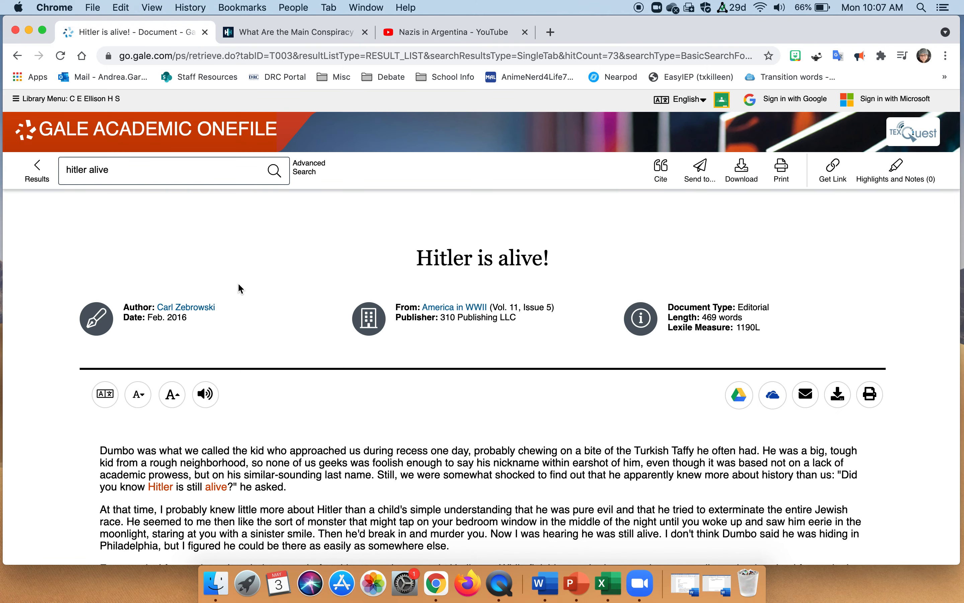
{"action": "scroll", "coordinate": [238, 284], "scroll_direction": "down", "scroll_amount": 15}
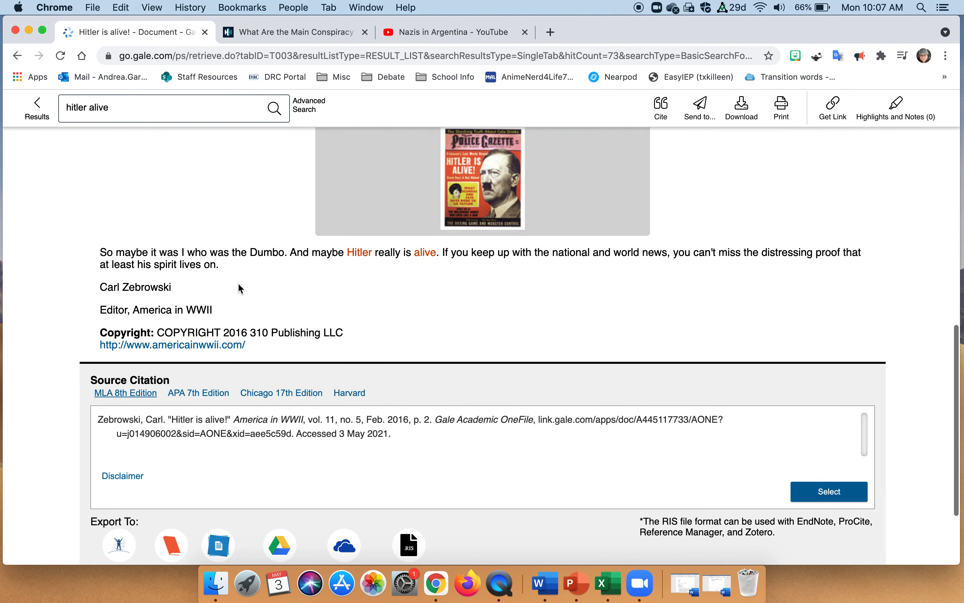
{"action": "scroll", "coordinate": [238, 284], "scroll_direction": "up", "scroll_amount": 15}
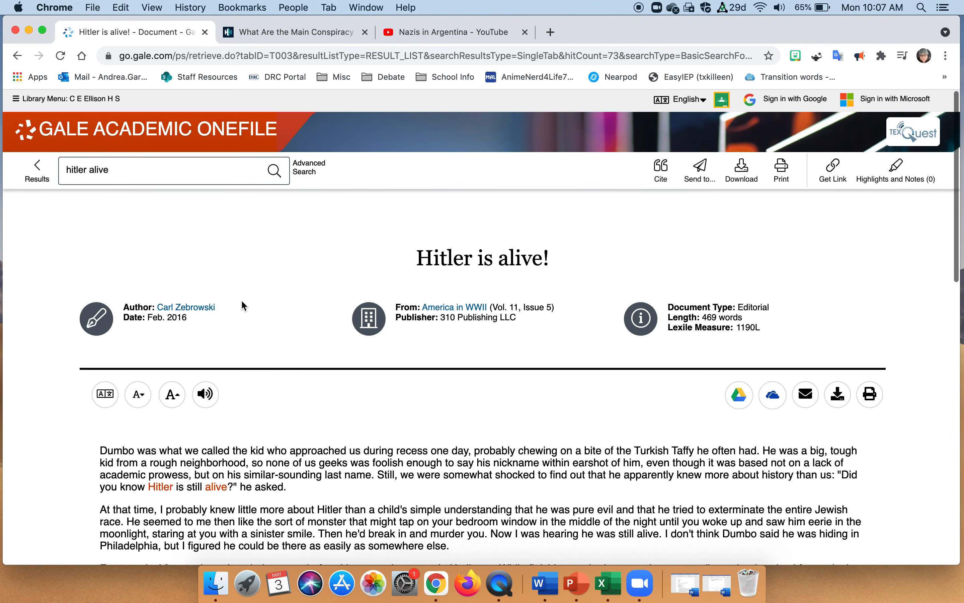
Step: Switch to the Word document Source Notes Example and review its YouTube source details, notes, direct quotes and works cited entry
{"action": "left_click", "coordinate": [686, 586]}
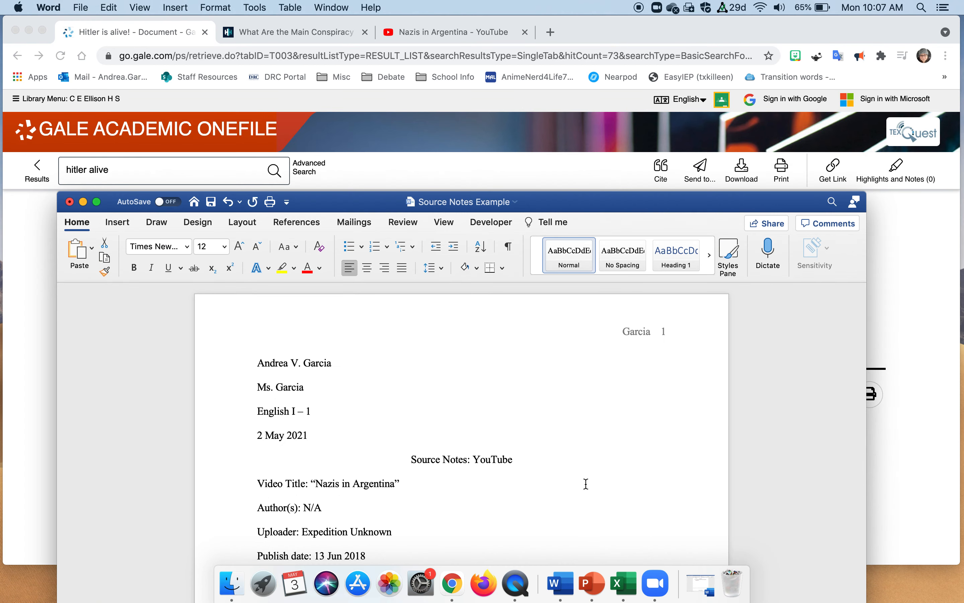
{"action": "double_click", "coordinate": [588, 207]}
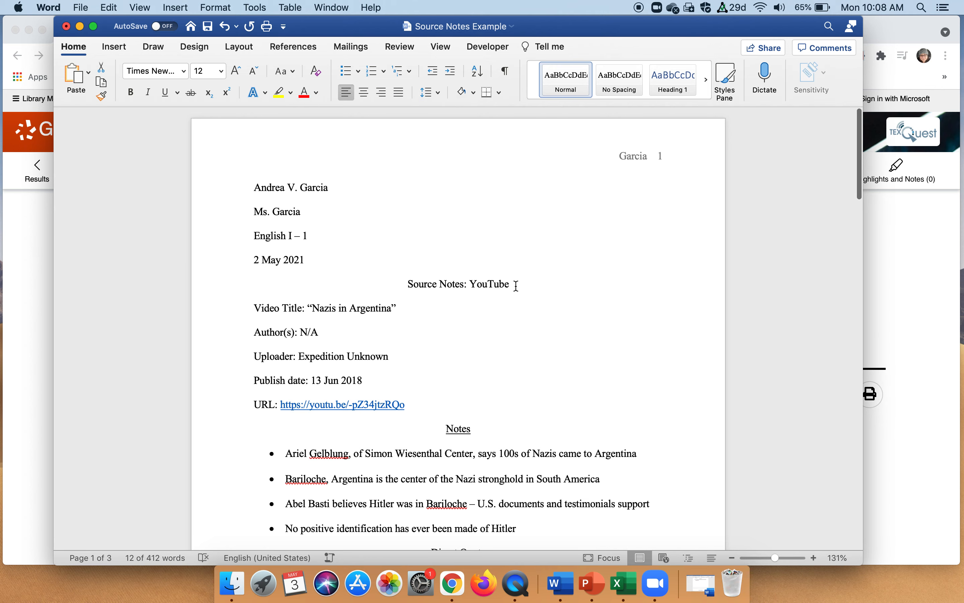
{"action": "scroll", "coordinate": [517, 286], "scroll_direction": "down", "scroll_amount": 5}
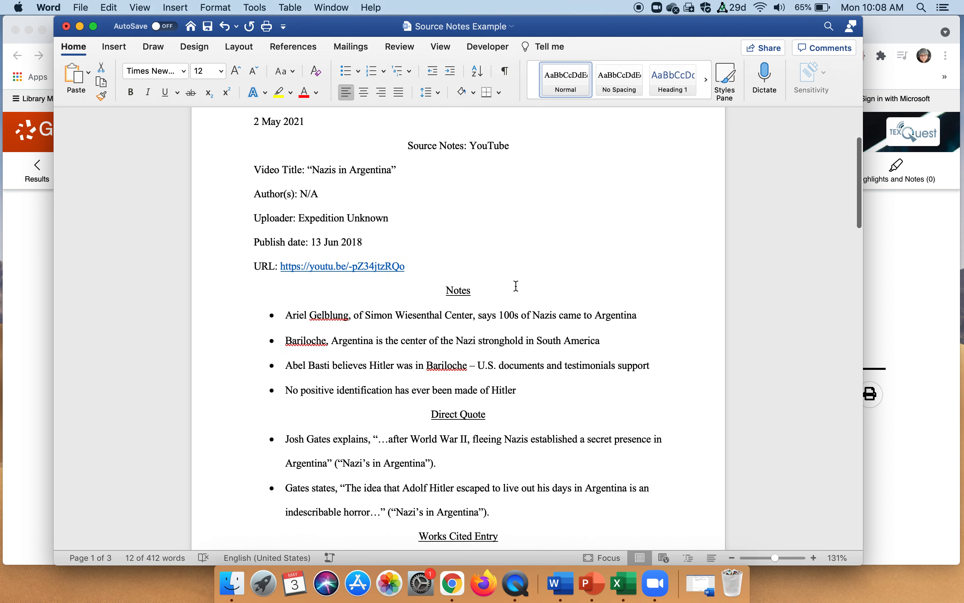
{"action": "scroll", "coordinate": [517, 286], "scroll_direction": "down", "scroll_amount": 3}
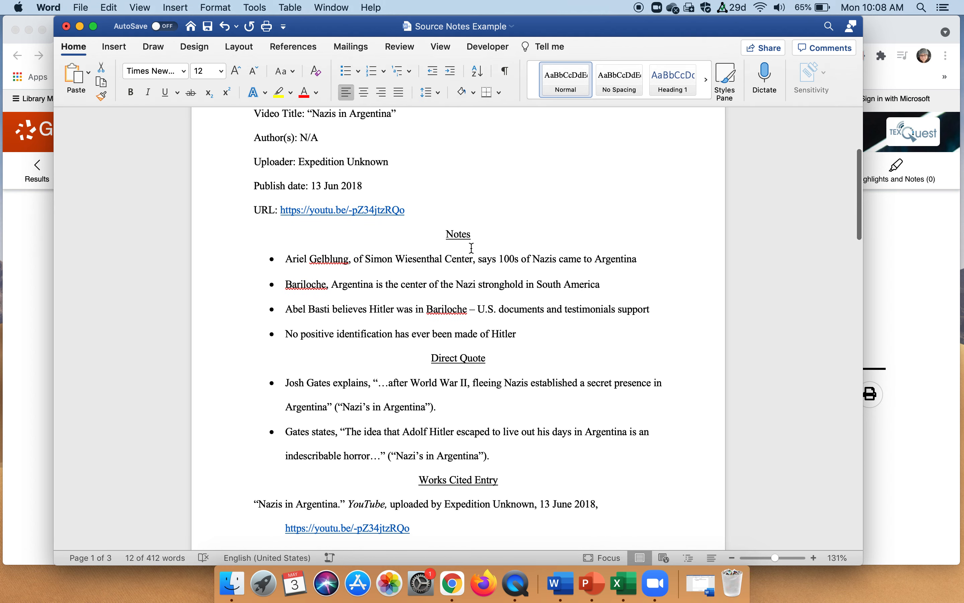
Step: Read through the end of the YouTube source page and the Online Database page's source details, notes, direct quotes and works cited entry
{"action": "scroll", "coordinate": [468, 392], "scroll_direction": "down", "scroll_amount": 3}
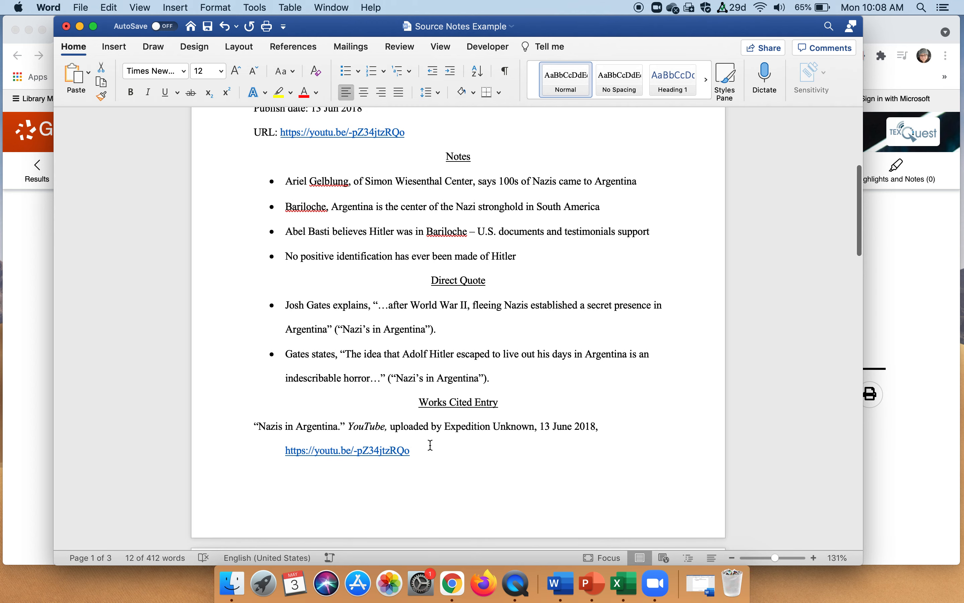
{"action": "scroll", "coordinate": [431, 445], "scroll_direction": "down", "scroll_amount": 1}
{"action": "scroll", "coordinate": [430, 446], "scroll_direction": "down", "scroll_amount": 10}
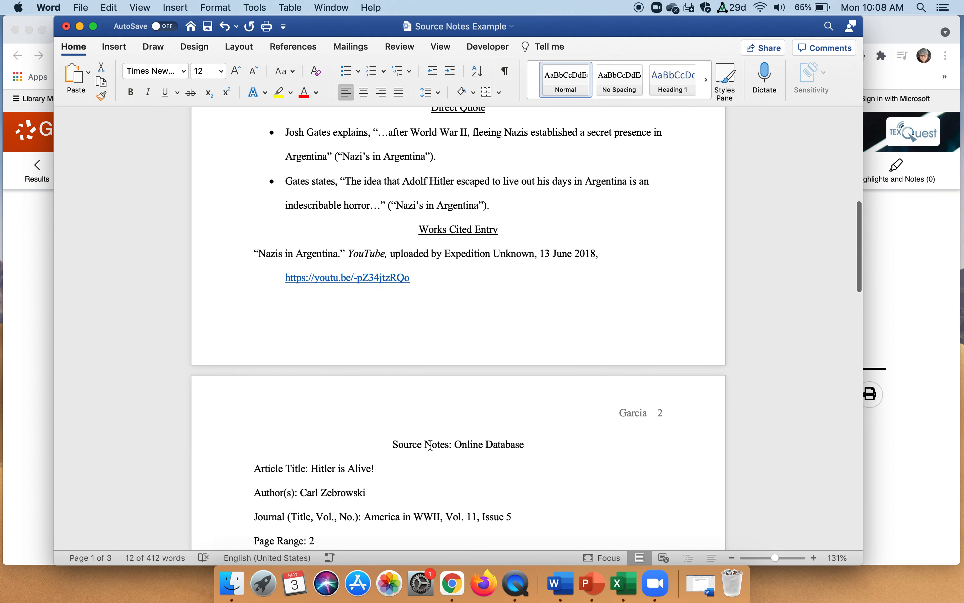
{"action": "scroll", "coordinate": [431, 442], "scroll_direction": "down", "scroll_amount": 3}
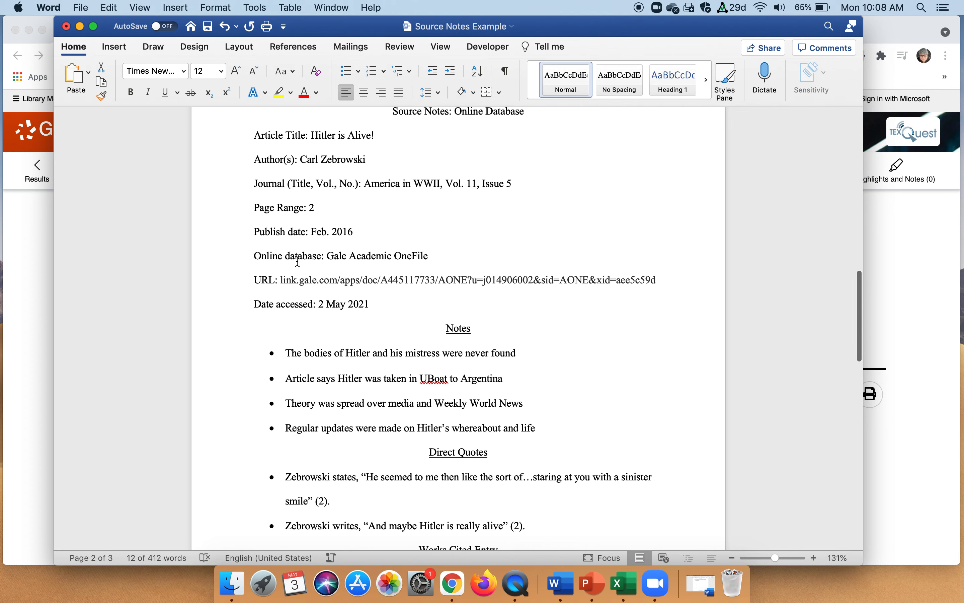
{"action": "scroll", "coordinate": [302, 313], "scroll_direction": "down", "scroll_amount": 2}
{"action": "scroll", "coordinate": [302, 313], "scroll_direction": "down", "scroll_amount": 6}
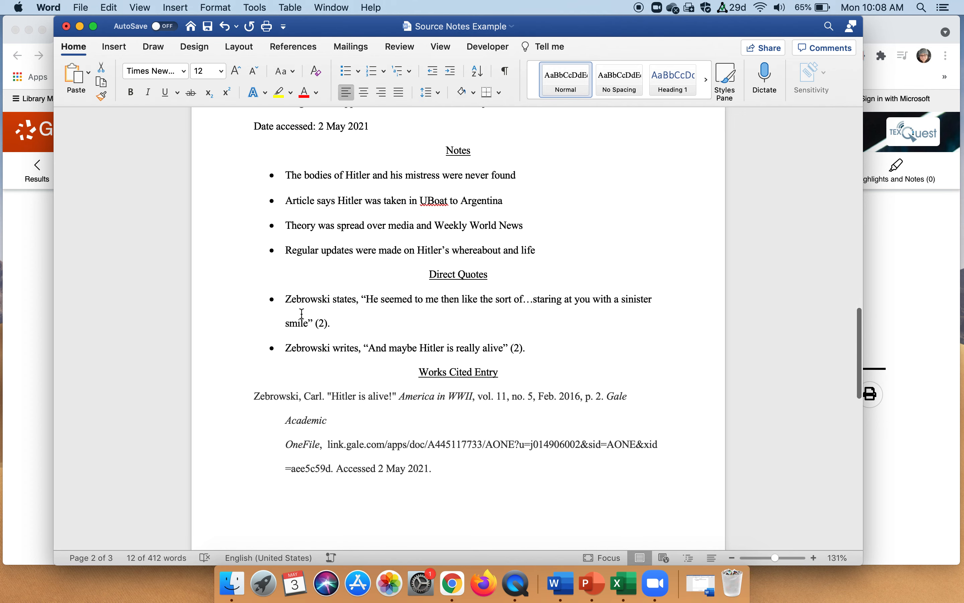
Step: Examine the third page, Source Notes: Webpage, including its source details, notes and direct quotes
{"action": "scroll", "coordinate": [303, 378], "scroll_direction": "down", "scroll_amount": 9}
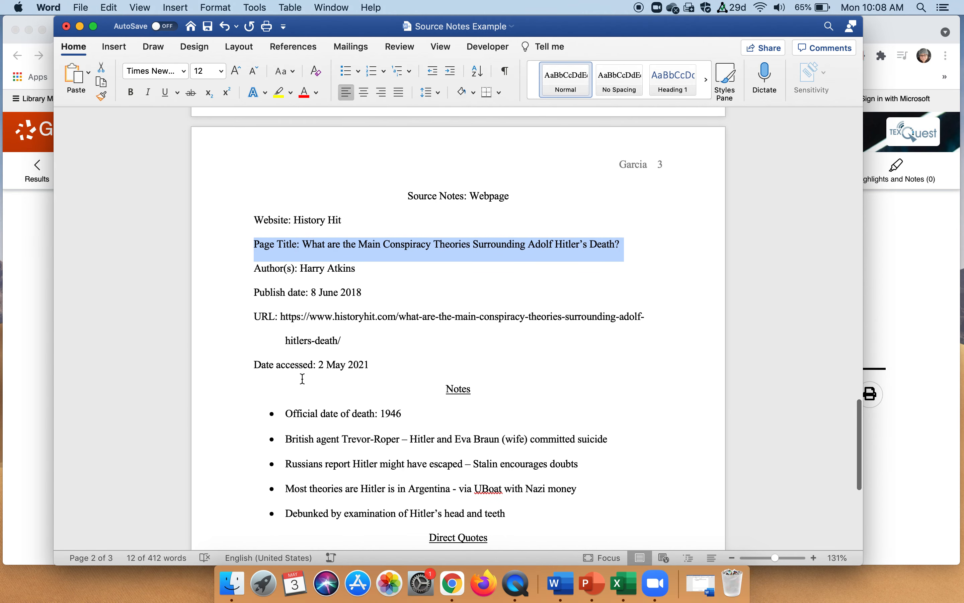
{"action": "left_click", "coordinate": [302, 379]}
{"action": "scroll", "coordinate": [302, 378], "scroll_direction": "down", "scroll_amount": 8}
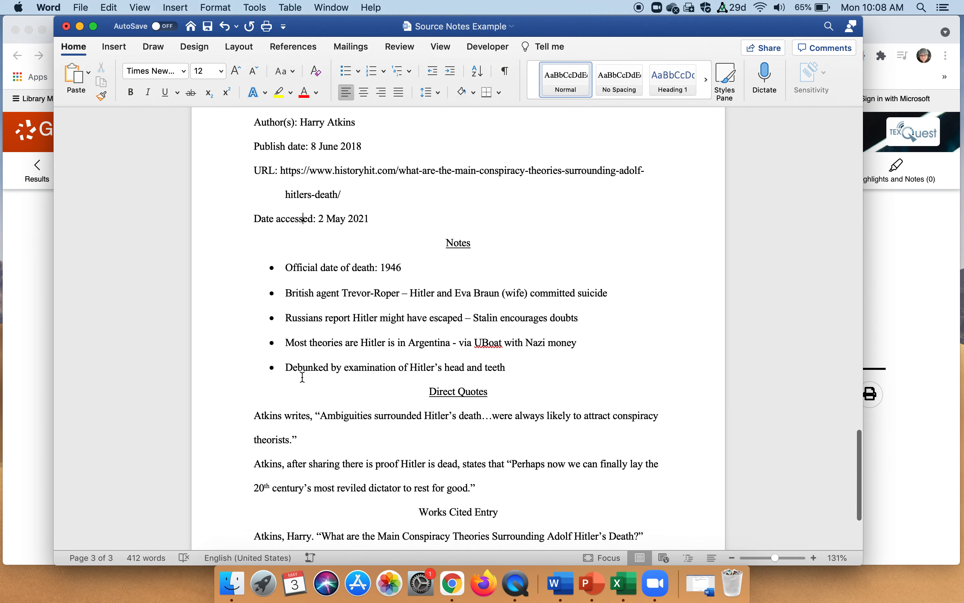
{"action": "scroll", "coordinate": [302, 377], "scroll_direction": "up", "scroll_amount": 8}
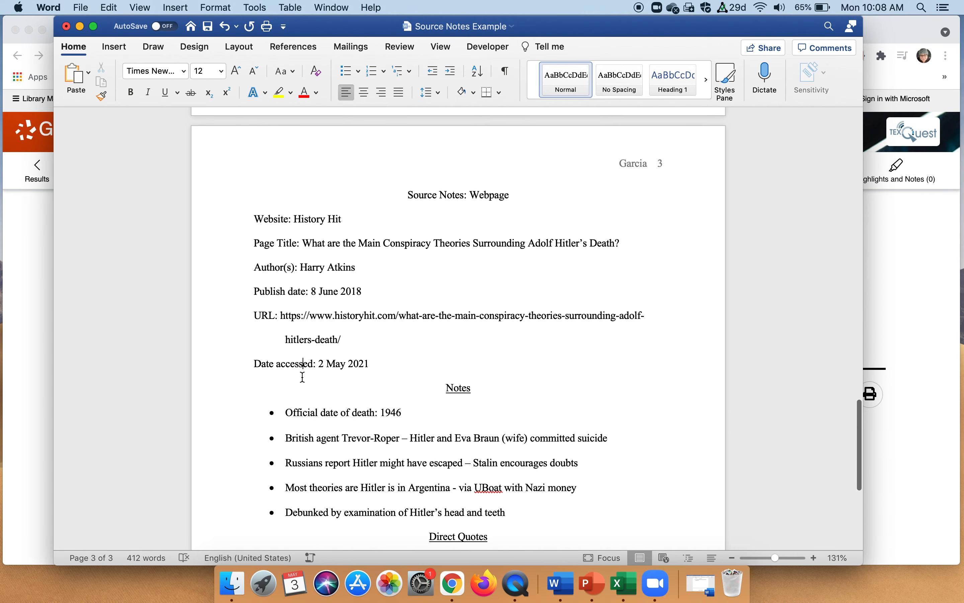
Step: Compare the layout of all three source pages again, ending at the works cited entry of the Webpage source
{"action": "scroll", "coordinate": [303, 377], "scroll_direction": "up", "scroll_amount": 12}
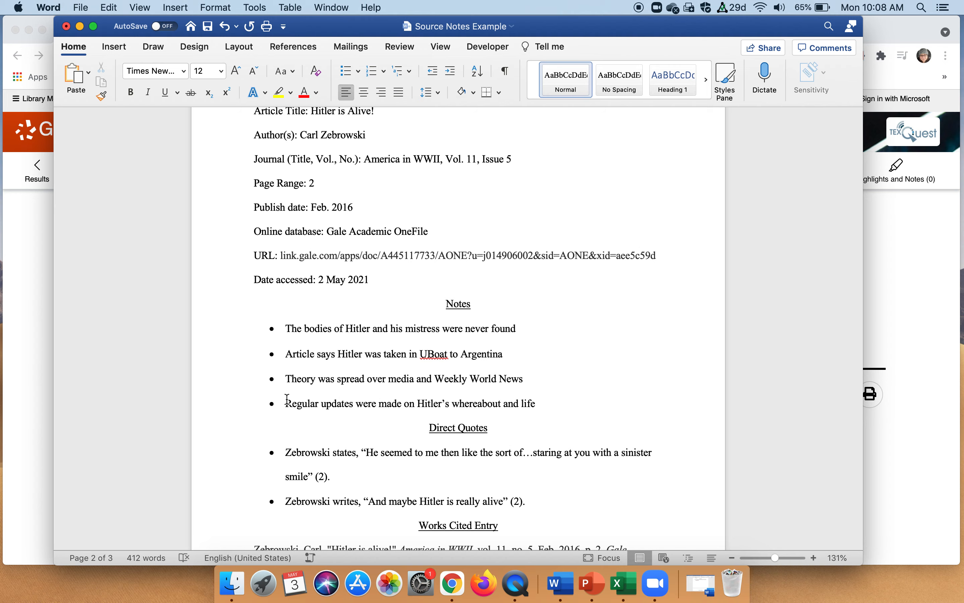
{"action": "scroll", "coordinate": [288, 400], "scroll_direction": "up", "scroll_amount": 10}
{"action": "scroll", "coordinate": [288, 399], "scroll_direction": "down", "scroll_amount": 3}
{"action": "scroll", "coordinate": [287, 399], "scroll_direction": "up", "scroll_amount": 3}
{"action": "scroll", "coordinate": [287, 399], "scroll_direction": "down", "scroll_amount": 12}
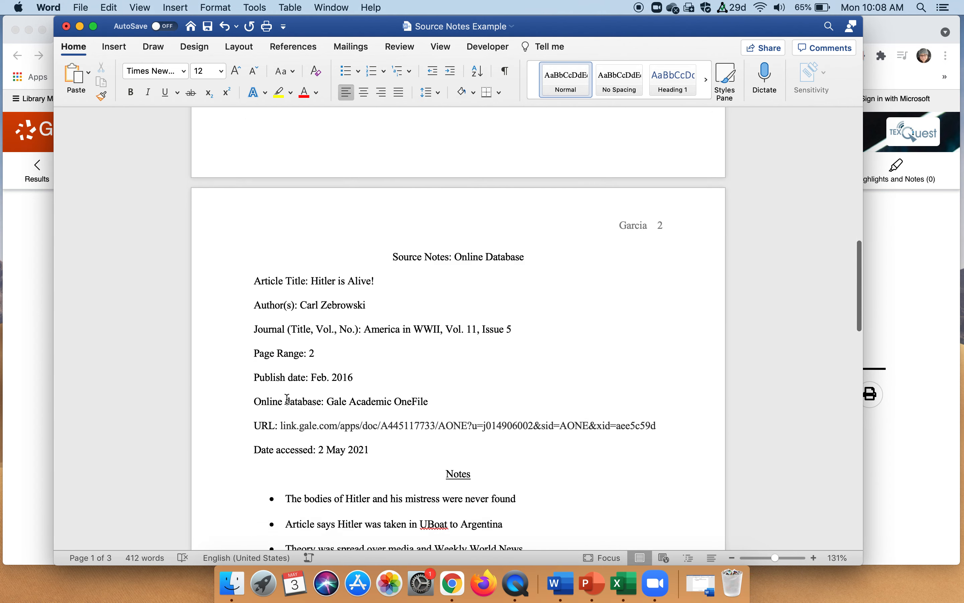
{"action": "scroll", "coordinate": [287, 400], "scroll_direction": "down", "scroll_amount": 15}
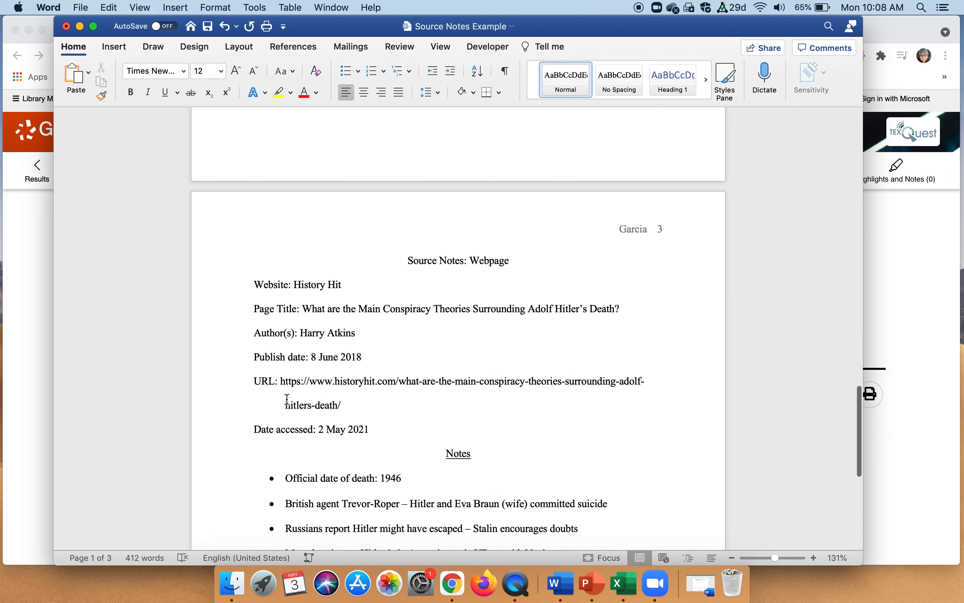
{"action": "scroll", "coordinate": [287, 399], "scroll_direction": "down", "scroll_amount": 10}
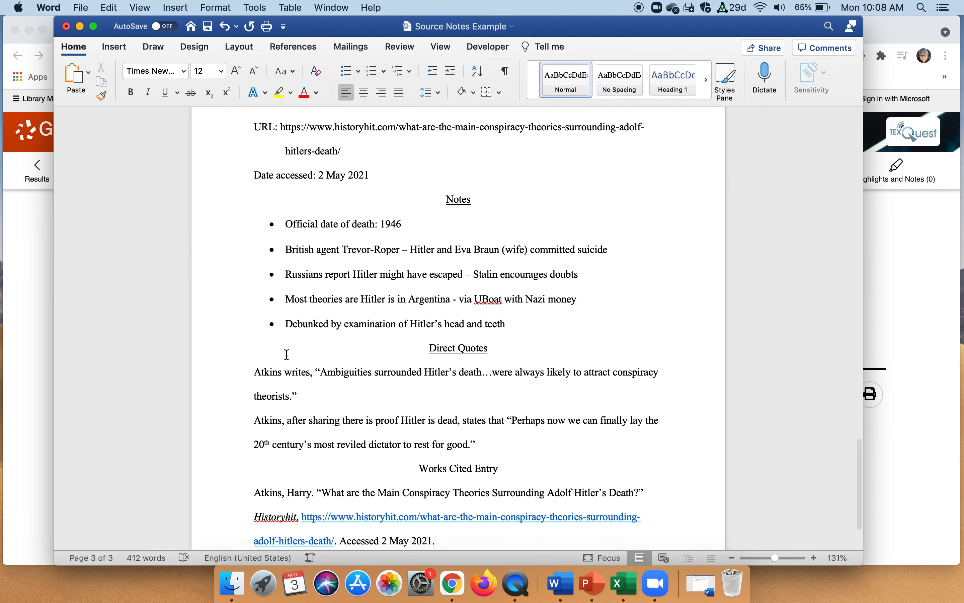
{"action": "scroll", "coordinate": [287, 354], "scroll_direction": "up", "scroll_amount": 20}
{"action": "scroll", "coordinate": [288, 354], "scroll_direction": "down", "scroll_amount": 20}
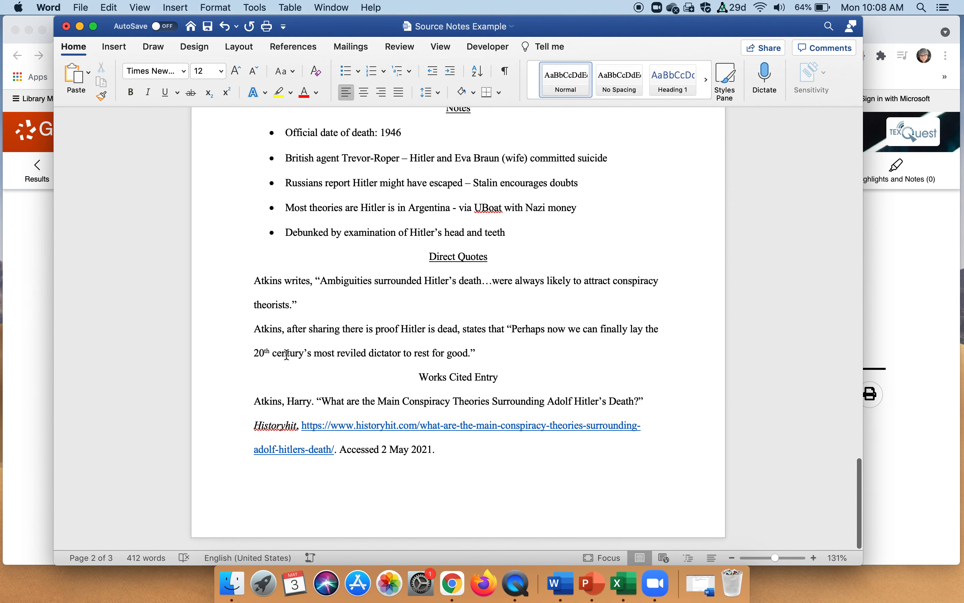